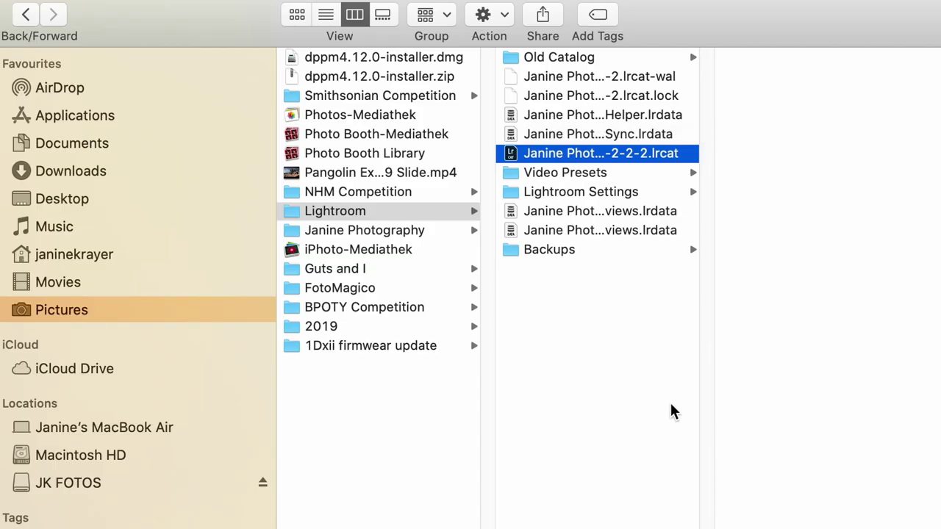
left_click(549, 254)
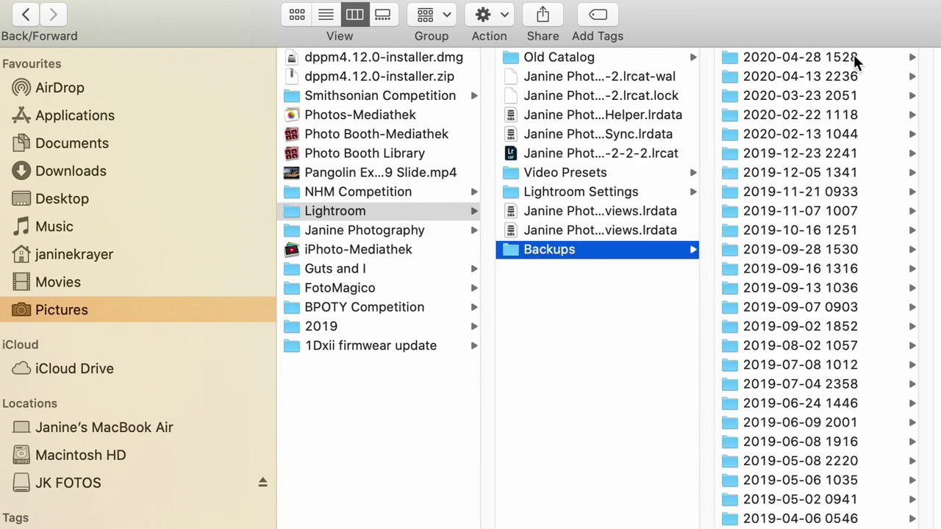
left_click(815, 64)
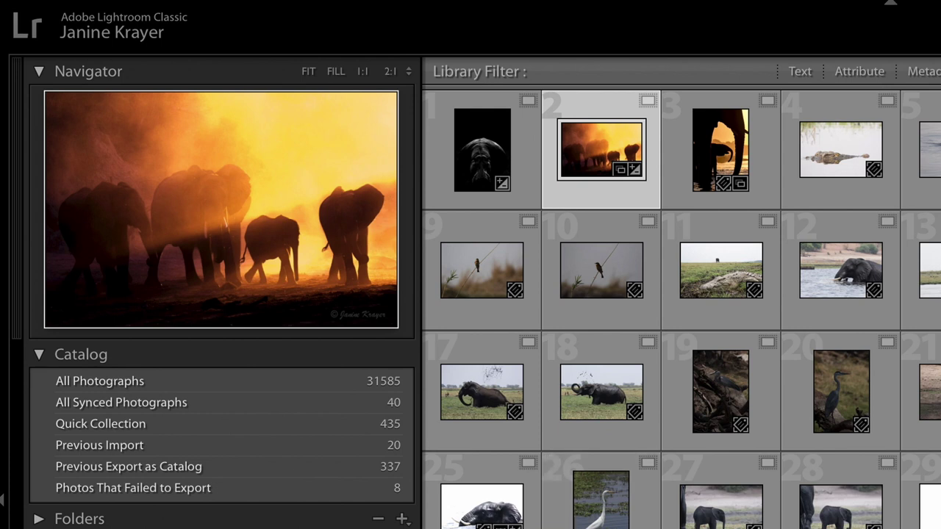
mouse_move(178, 2)
left_click(136, 4)
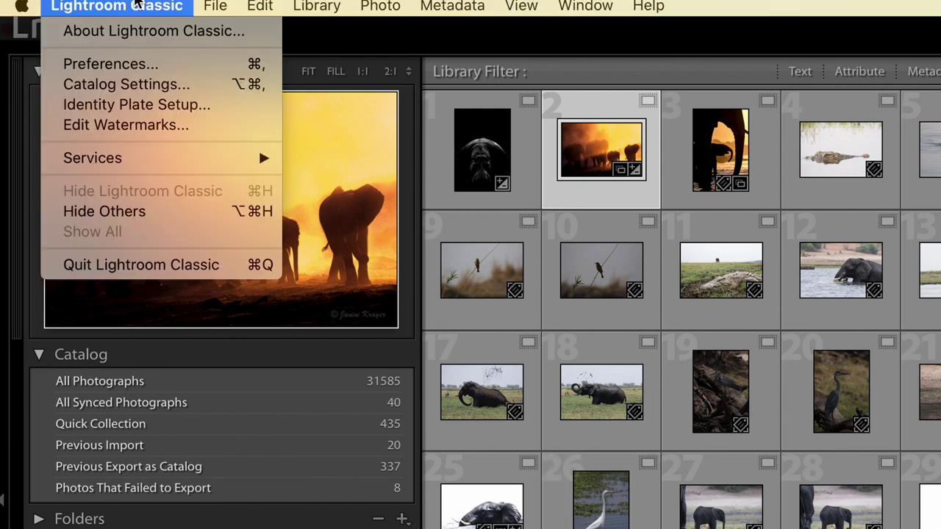
left_click(128, 88)
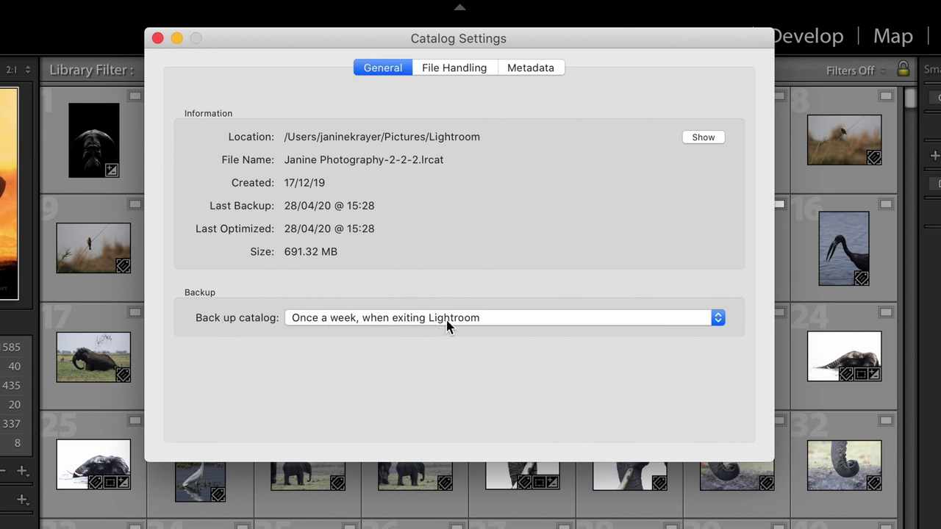
left_click(558, 324)
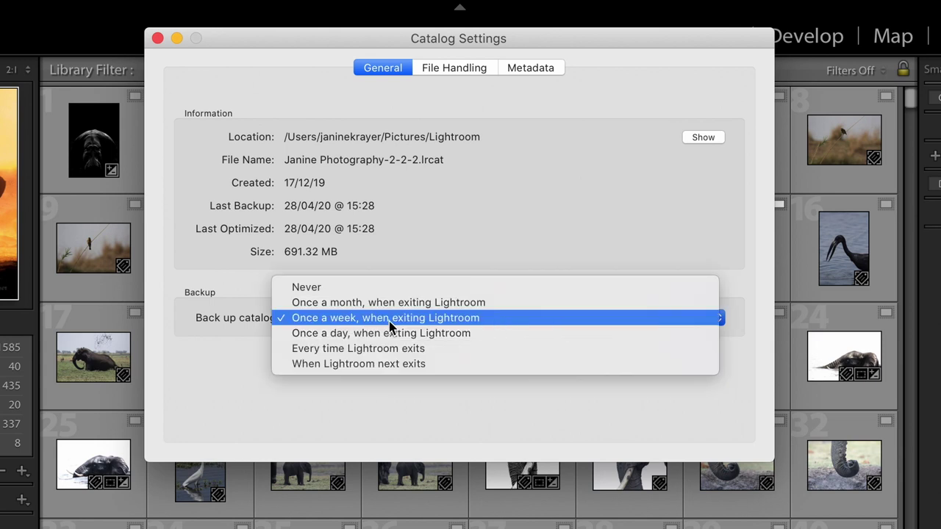
left_click(368, 321)
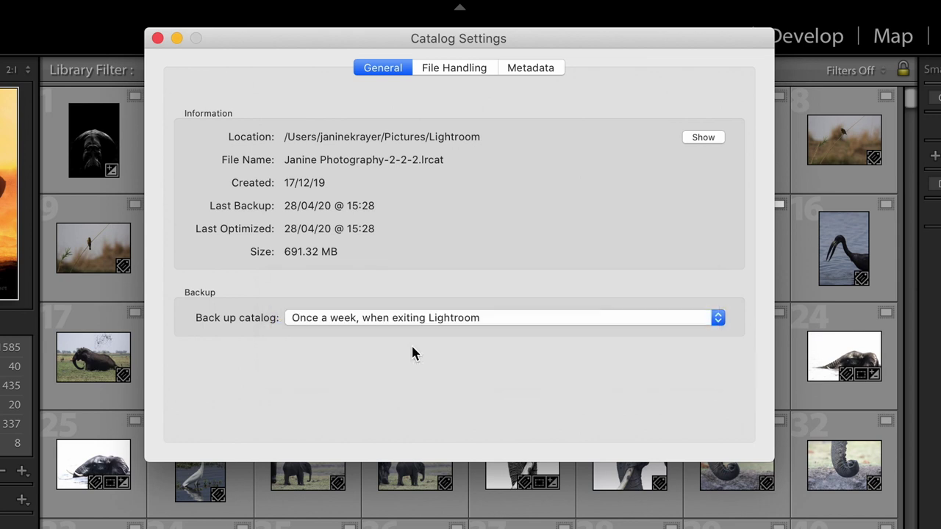
left_click(157, 39)
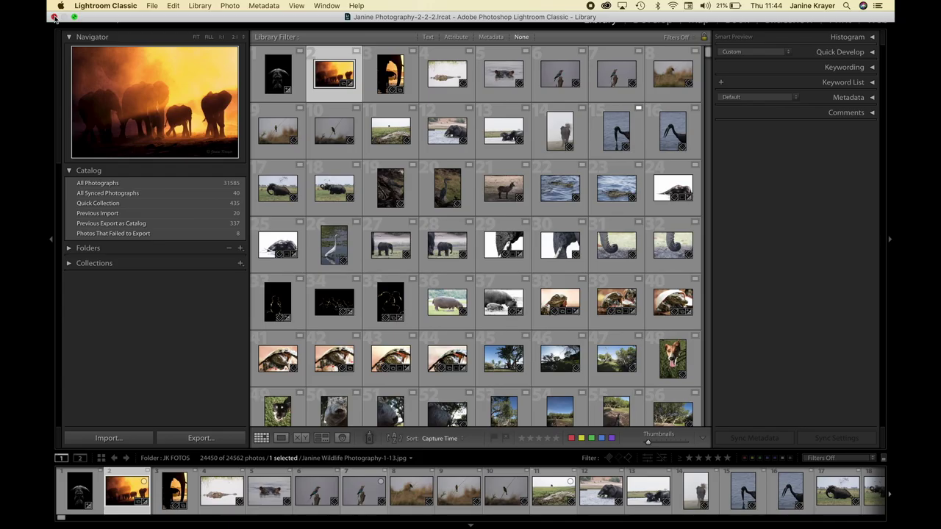
- Quit Lightroom to bring up the Back Up Catalog prompt, then collapse the Catalog panel
left_click(53, 17)
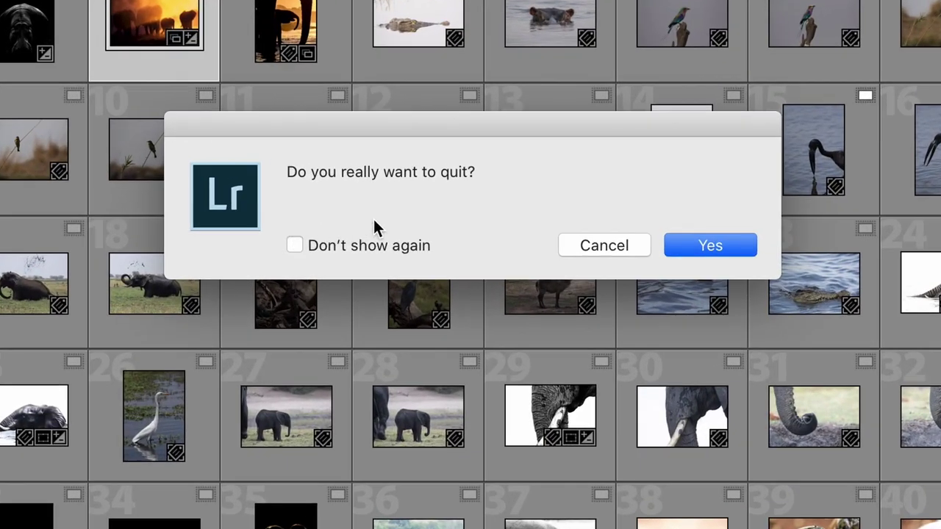
left_click(690, 245)
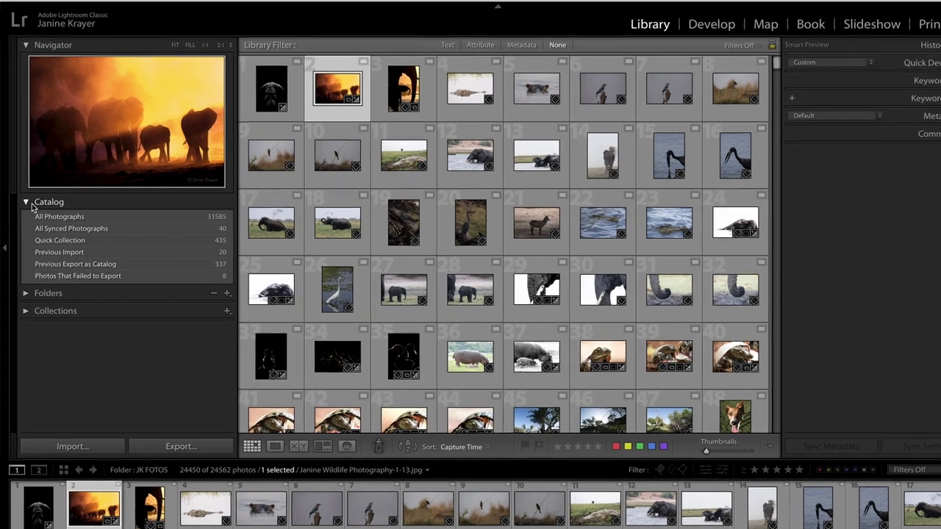
left_click(32, 203)
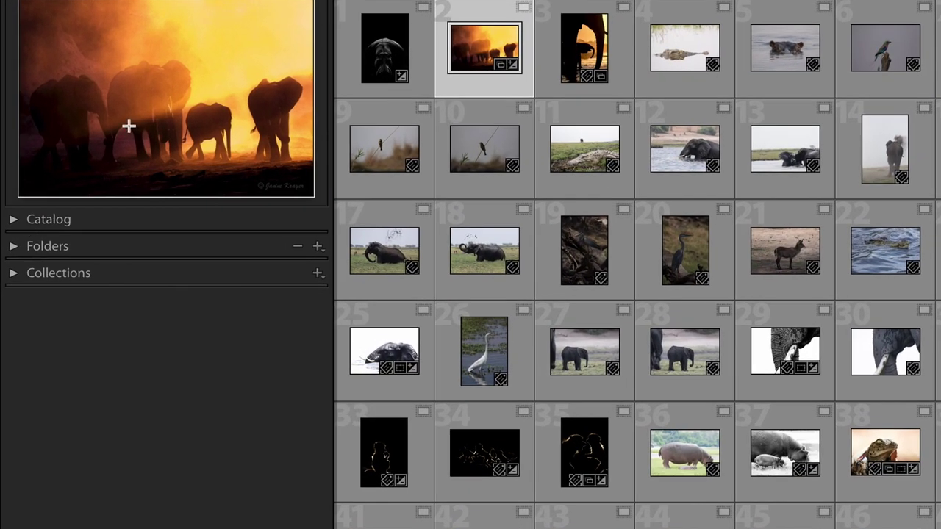
- Expand the Folders panel and scroll down through the JK FOTOS drive's year folders
left_click(15, 248)
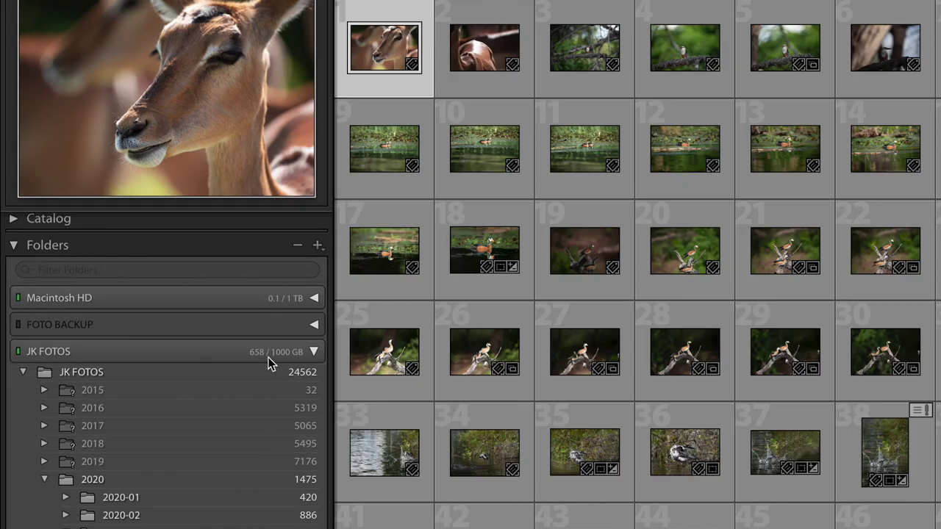
scroll(258, 356, "down", 1)
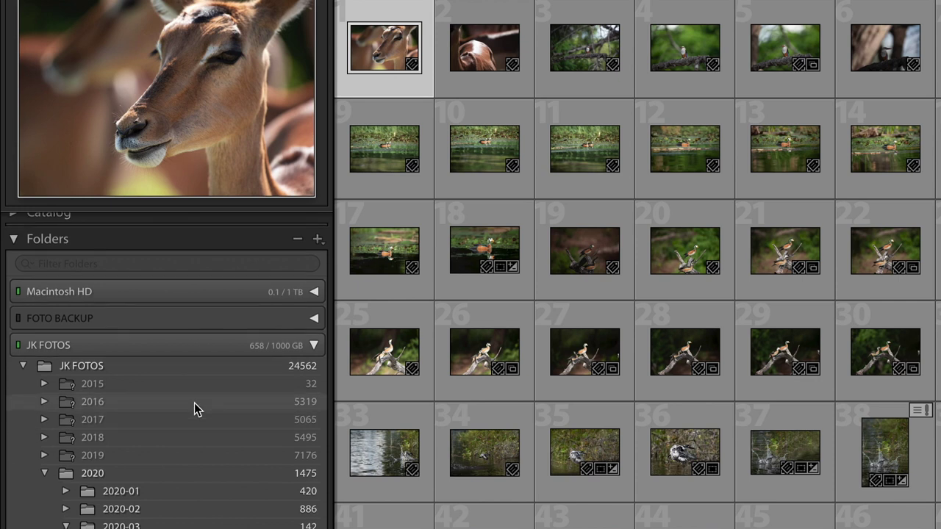
scroll(194, 404, "down", 1)
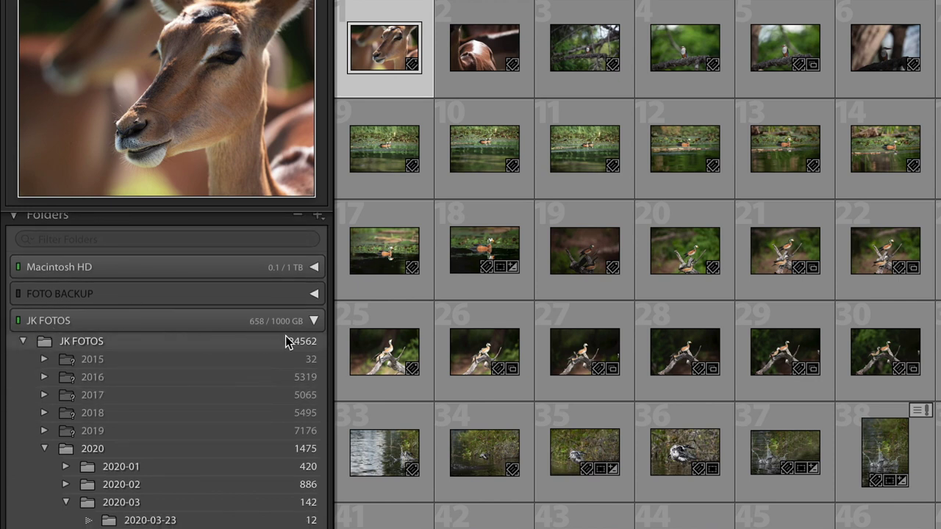
scroll(137, 428, "down", 1)
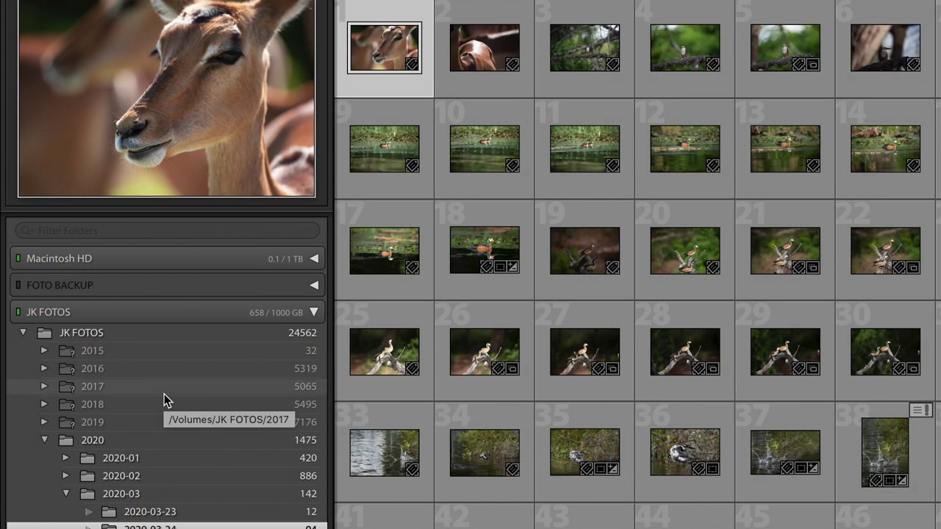
- Scroll the Folders panel down to the 2020-03-24 folder
scroll(167, 434, "down", 1)
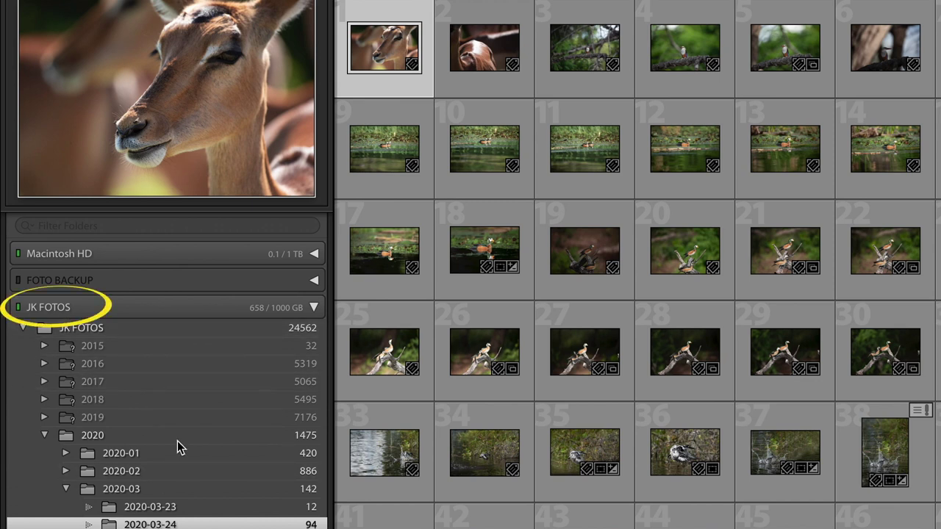
scroll(238, 475, "down", 2)
scroll(238, 475, "down", 2)
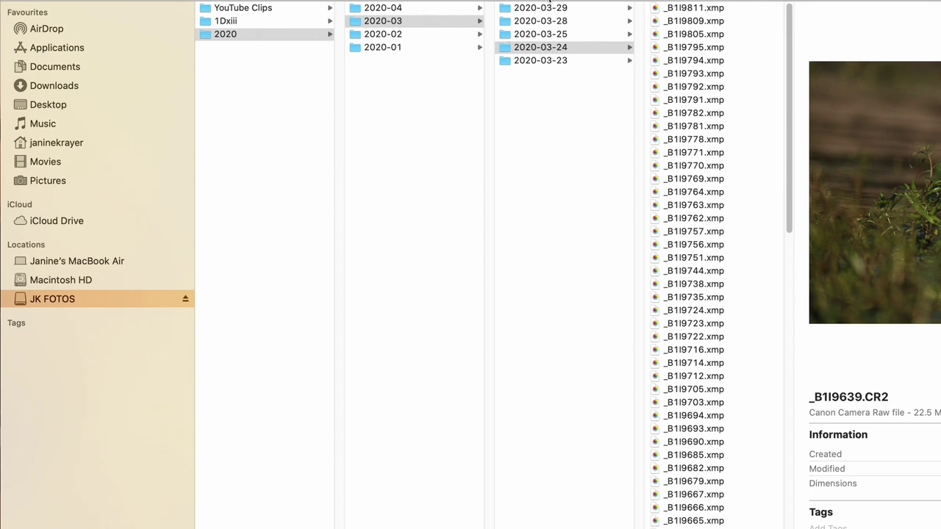
- Scroll the 2020-03-24 file list and select the _B1I9446.xmp sidecar file
scroll(718, 431, "down", 10)
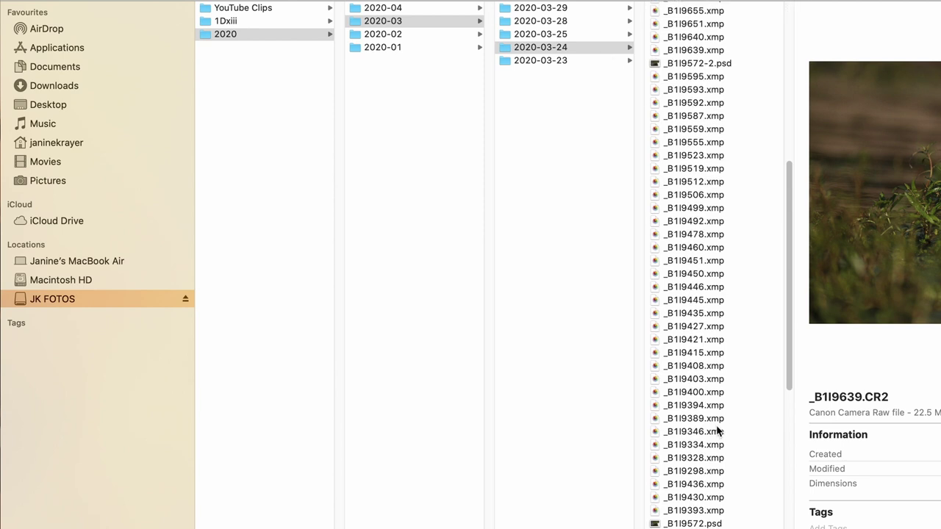
scroll(718, 431, "down", 15)
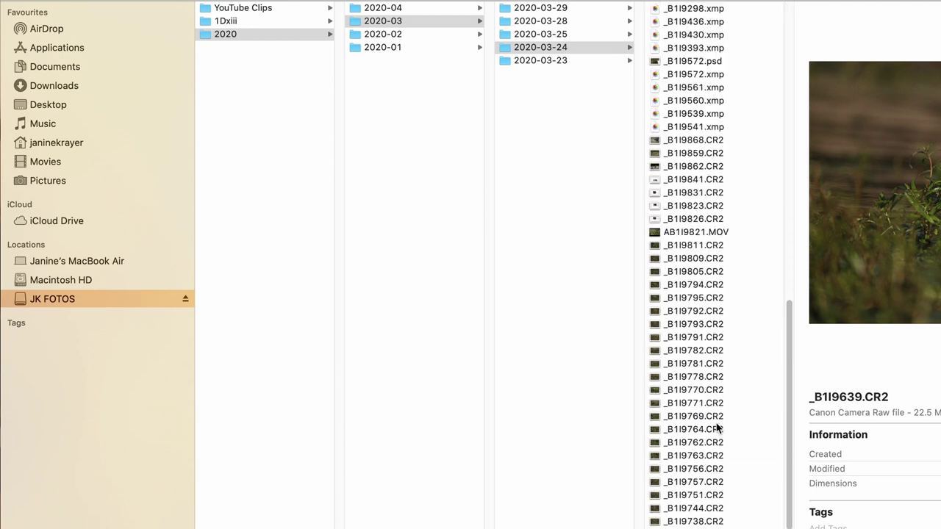
scroll(719, 428, "up", 5)
scroll(718, 423, "up", 1)
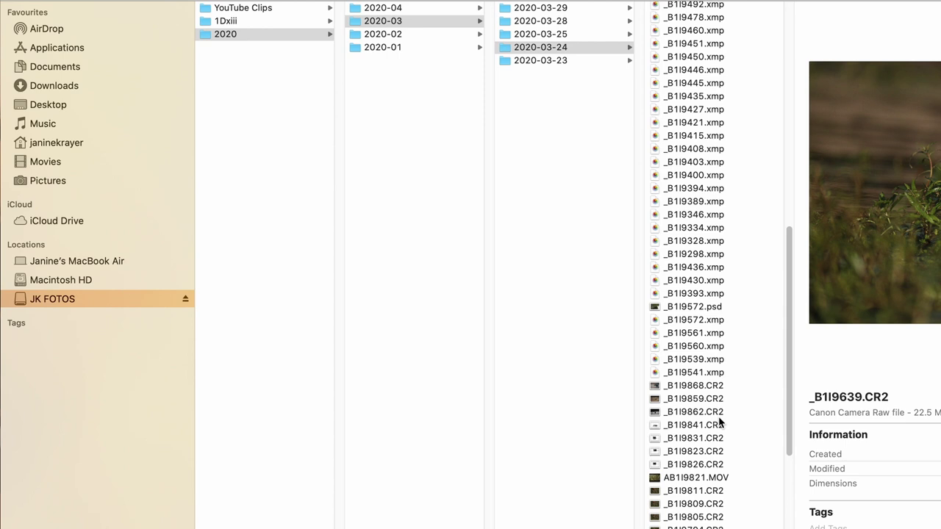
scroll(718, 416, "up", 4)
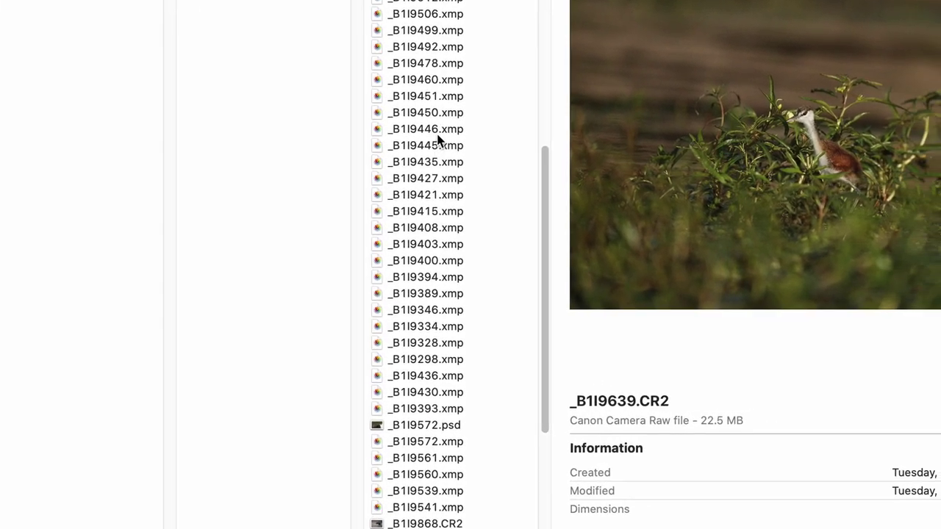
left_click(672, 174)
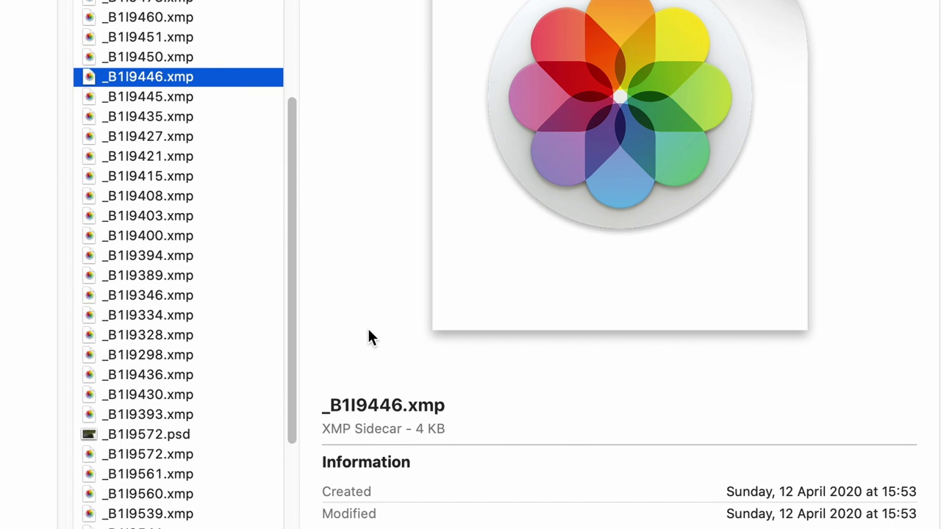
- Browse the folder's CR2 and .xmp files, then reselect _B1I9446.xmp
scroll(179, 294, "down", 7)
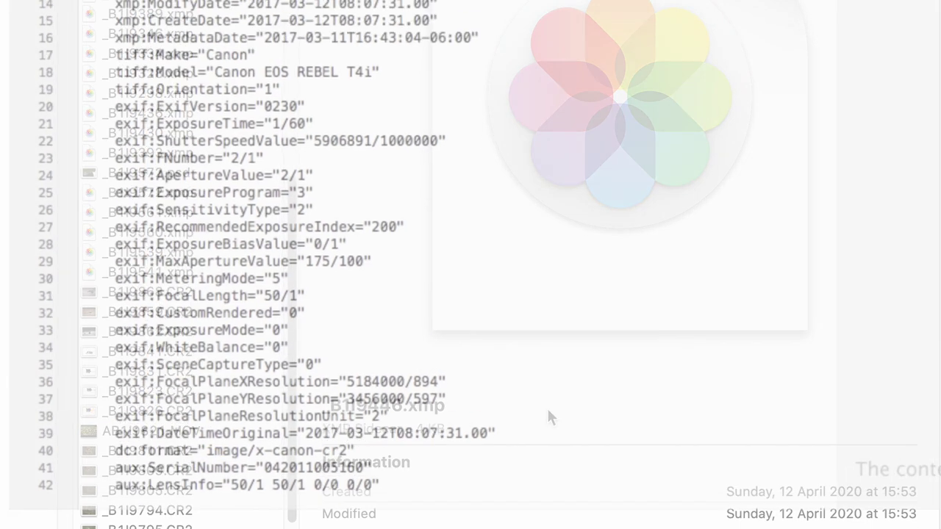
scroll(294, 265, "up", 5)
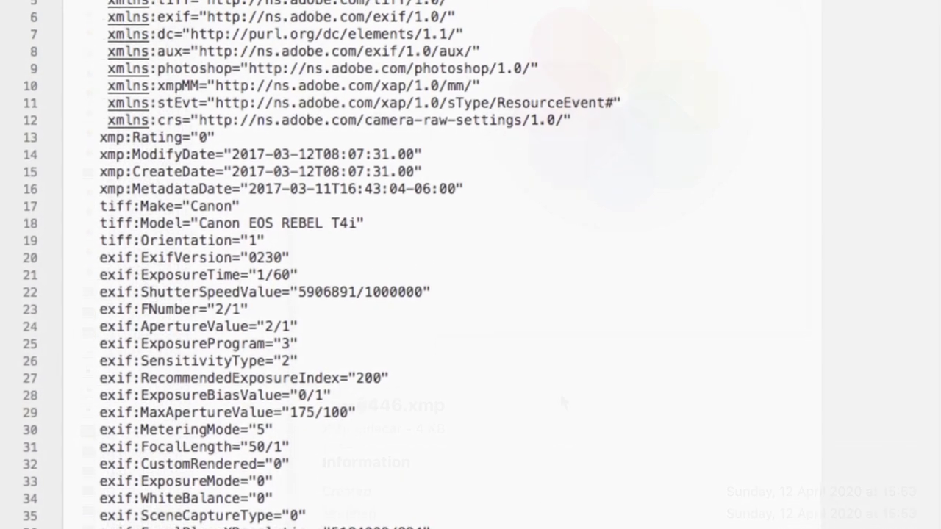
scroll(560, 403, "up", 3)
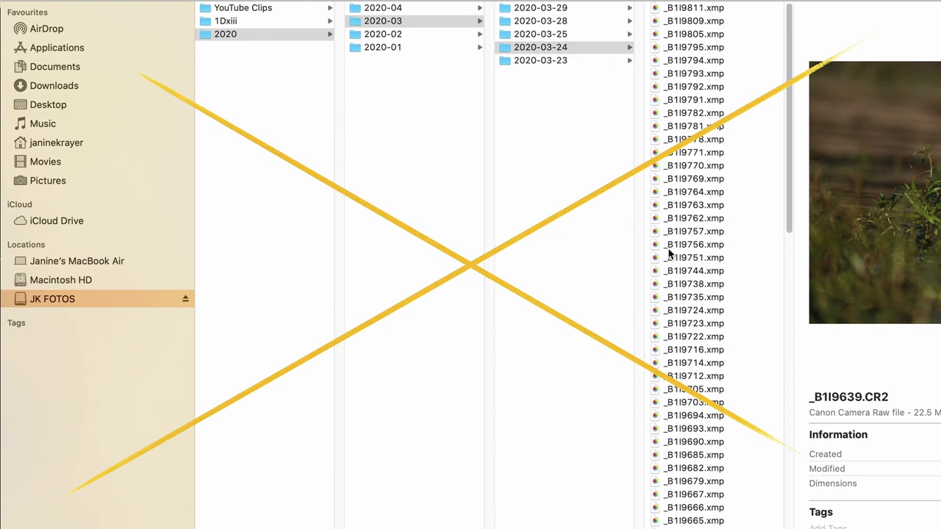
scroll(721, 441, "down", 15)
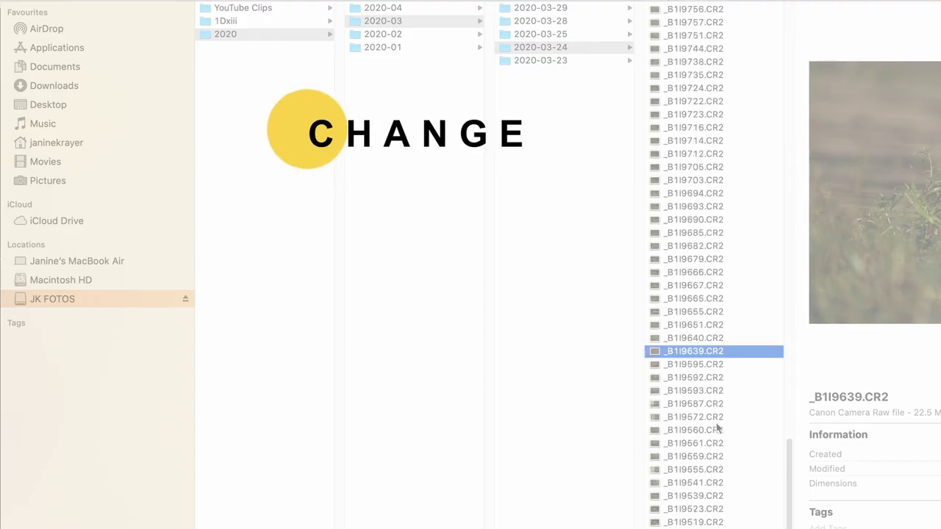
scroll(717, 427, "down", 20)
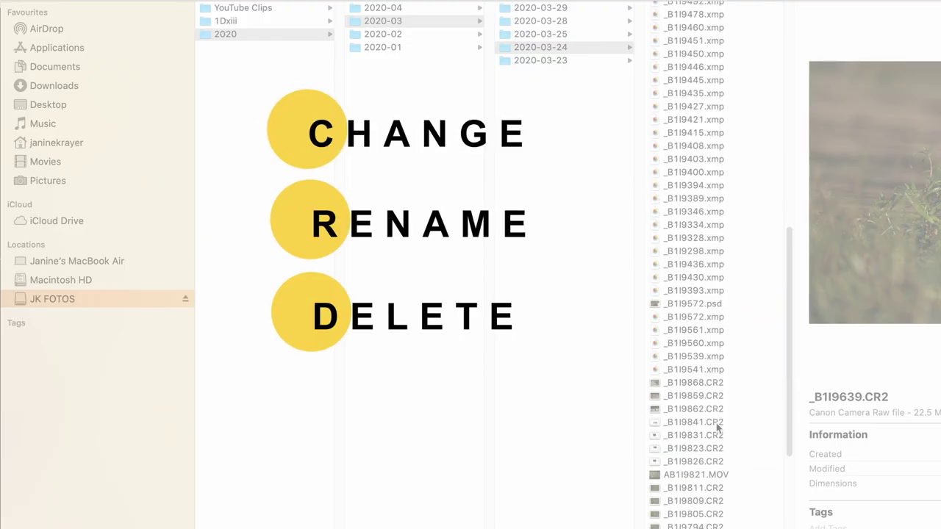
scroll(721, 422, "up", 1)
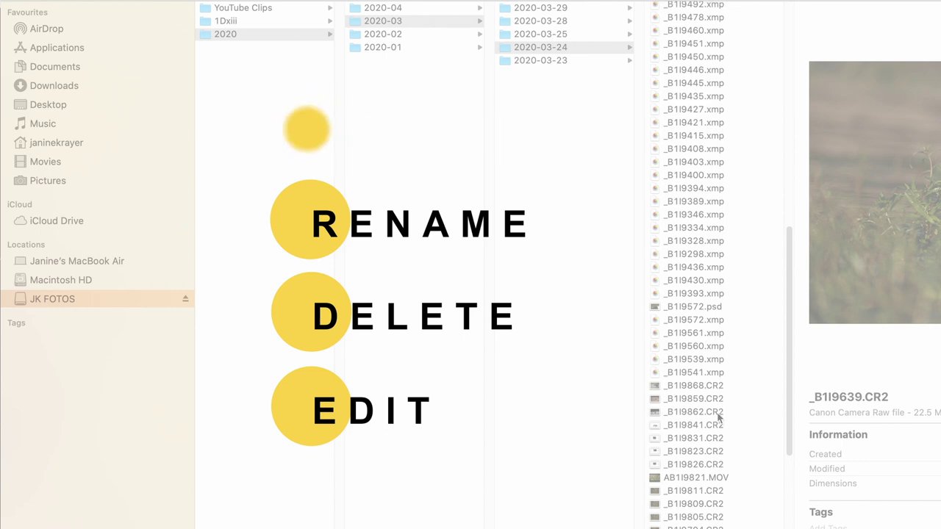
scroll(720, 415, "up", 4)
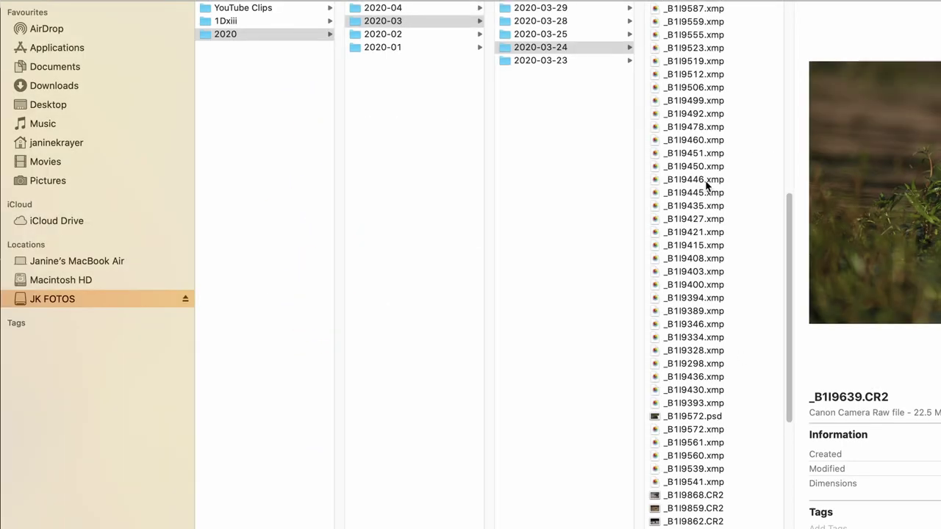
left_click(706, 183)
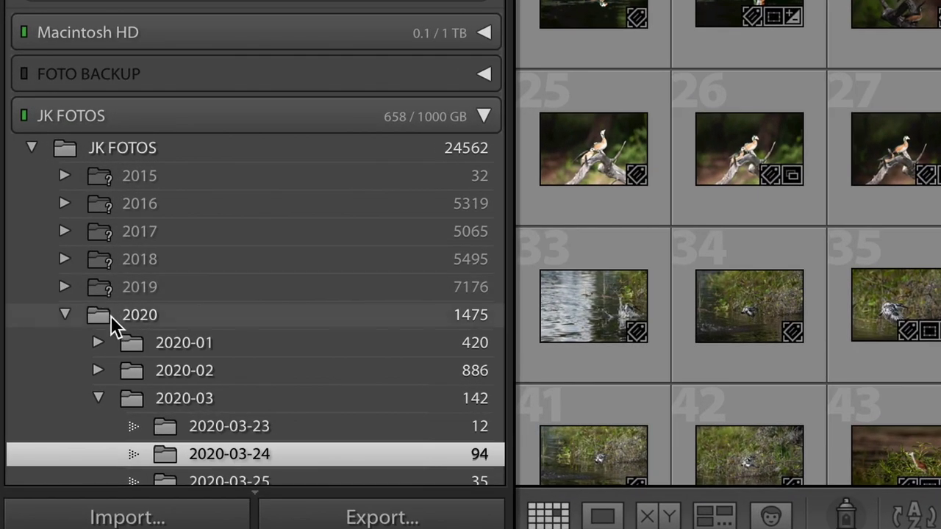
- Check the missing 2019 folder's options, then show the 2020 folder's photos in the grid
left_click(108, 315)
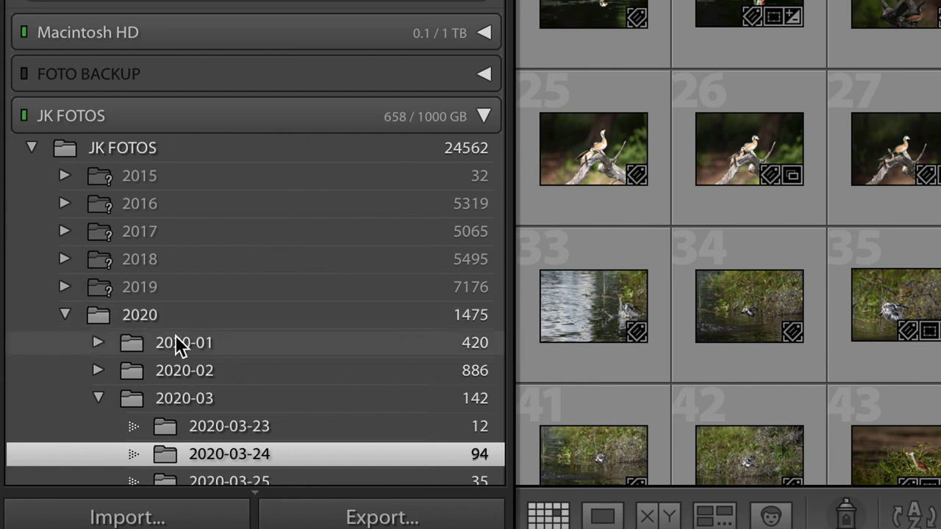
right_click(179, 287)
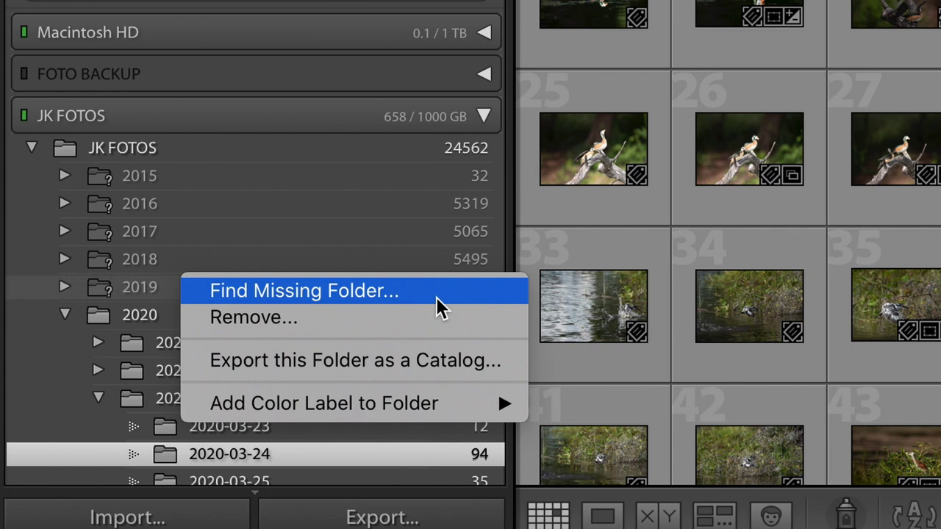
left_click(62, 354)
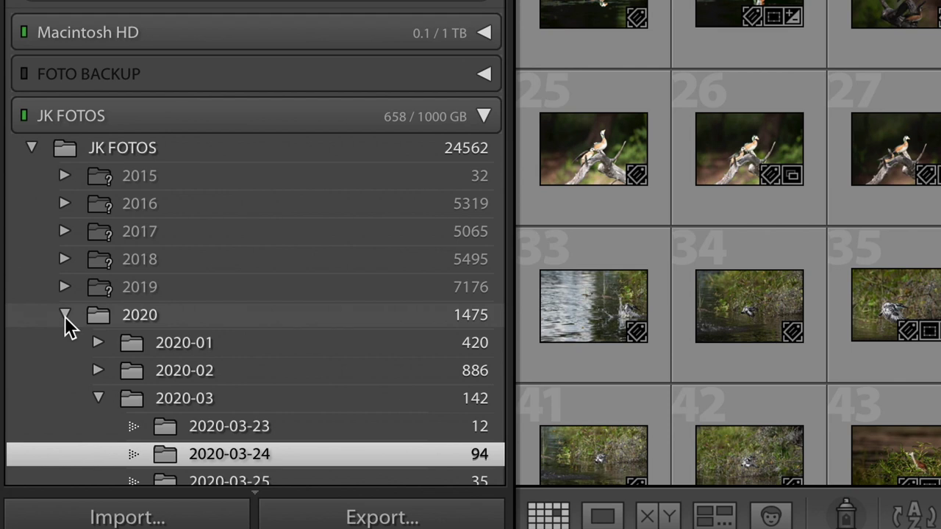
left_click(64, 318)
left_click(64, 322)
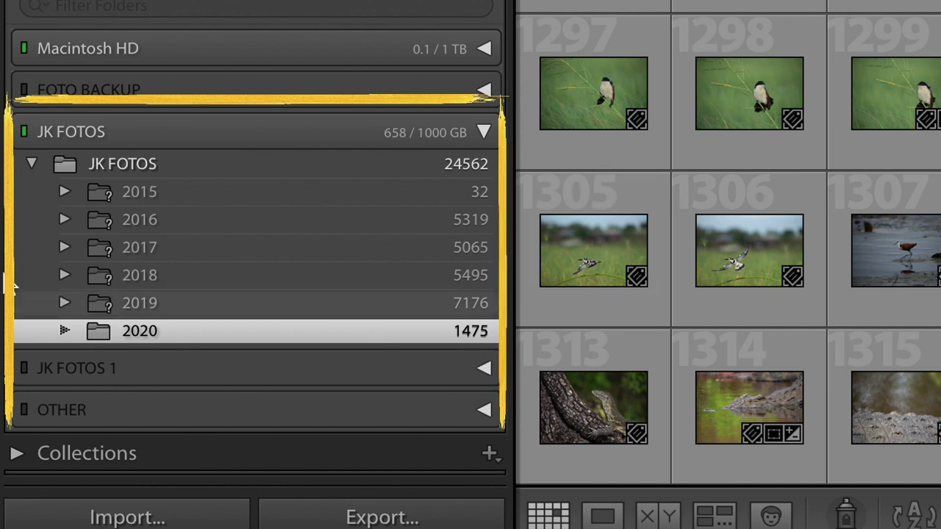
- Check the 2020 folder's options, expand it, and drag the 2020-01 subfolder
right_click(169, 335)
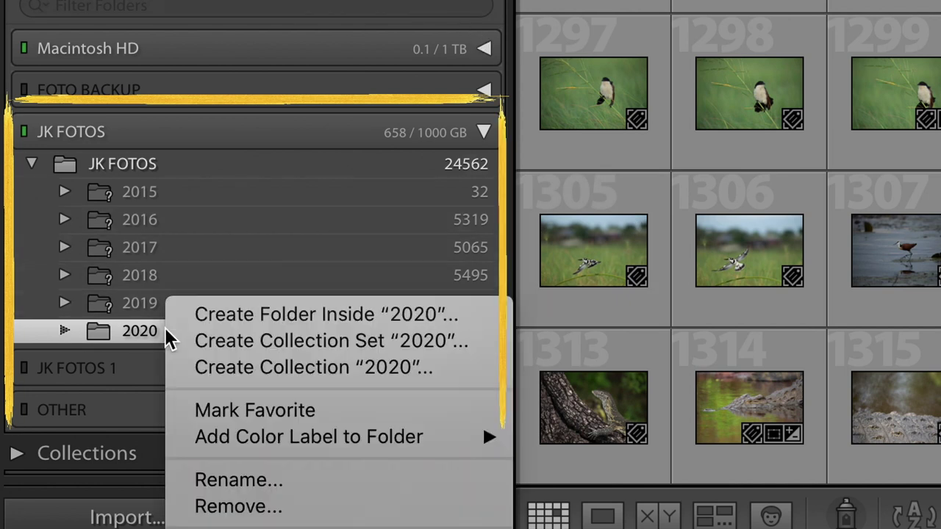
mouse_move(245, 448)
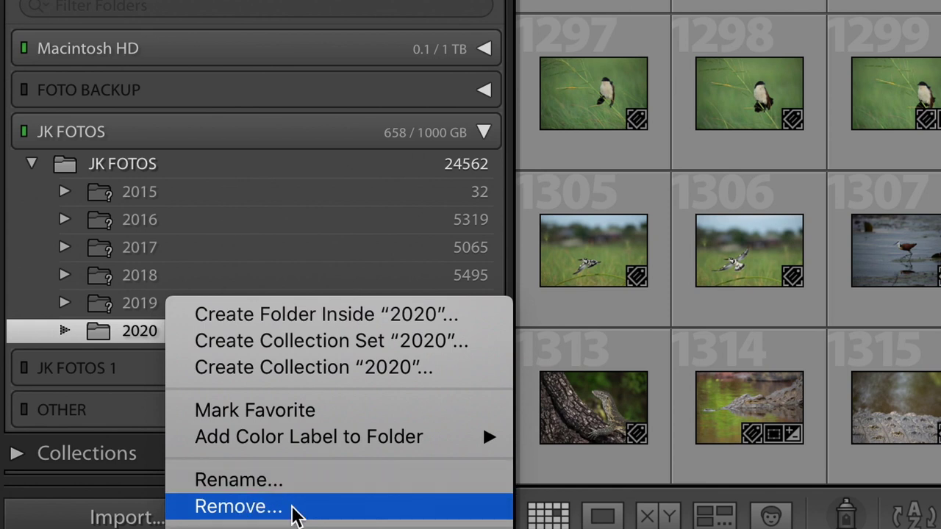
left_click(124, 331)
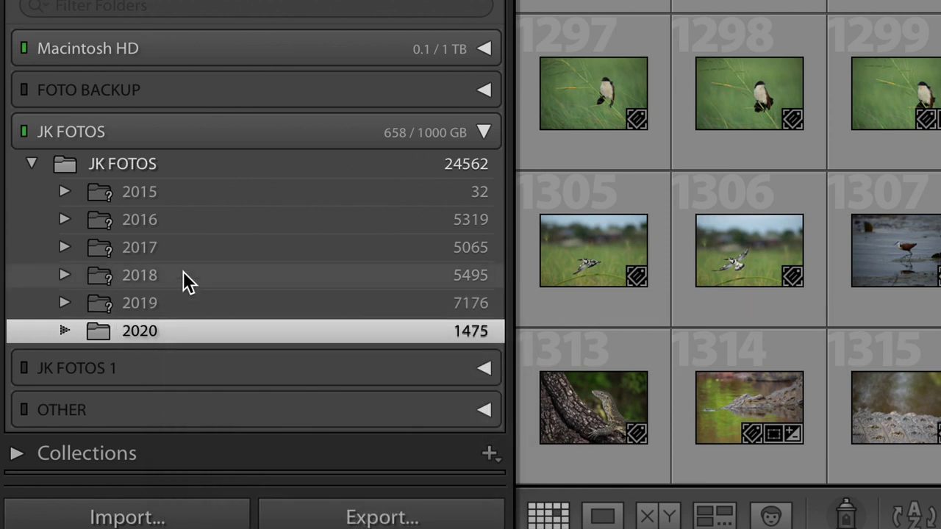
left_click(65, 330)
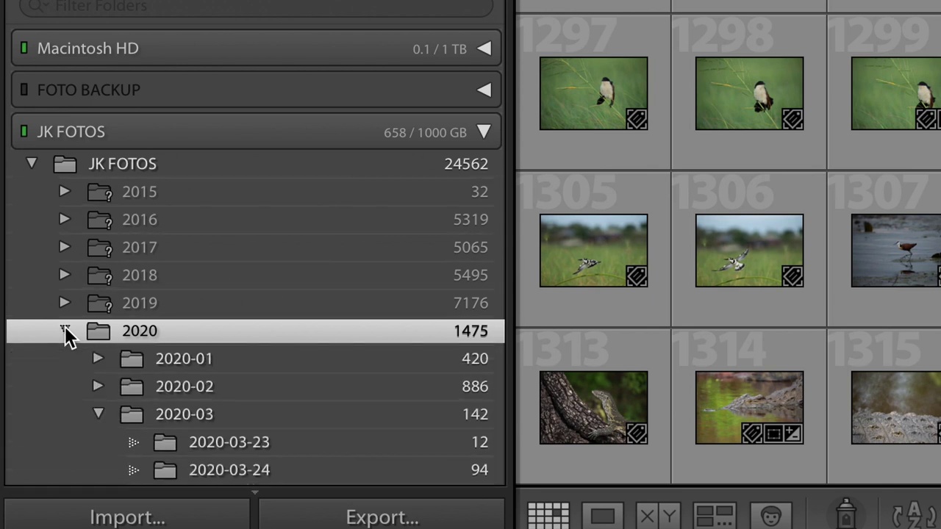
mouse_move(194, 358)
left_mouse_down()
mouse_move(246, 360)
mouse_move(235, 297)
mouse_move(183, 223)
mouse_move(182, 170)
mouse_move(181, 355)
left_mouse_up()
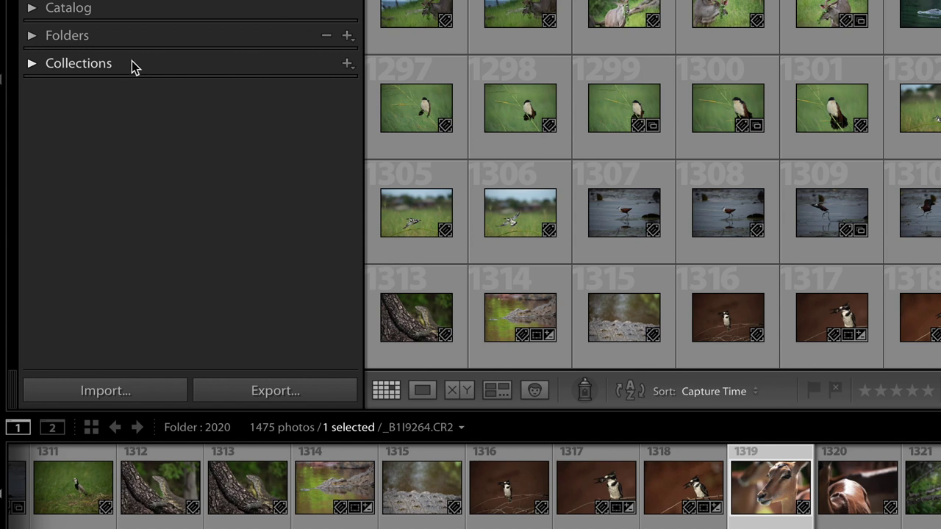
- Expand the Collections panel and scroll through sets like High ISO, Facebook and Galapagos
left_click(34, 65)
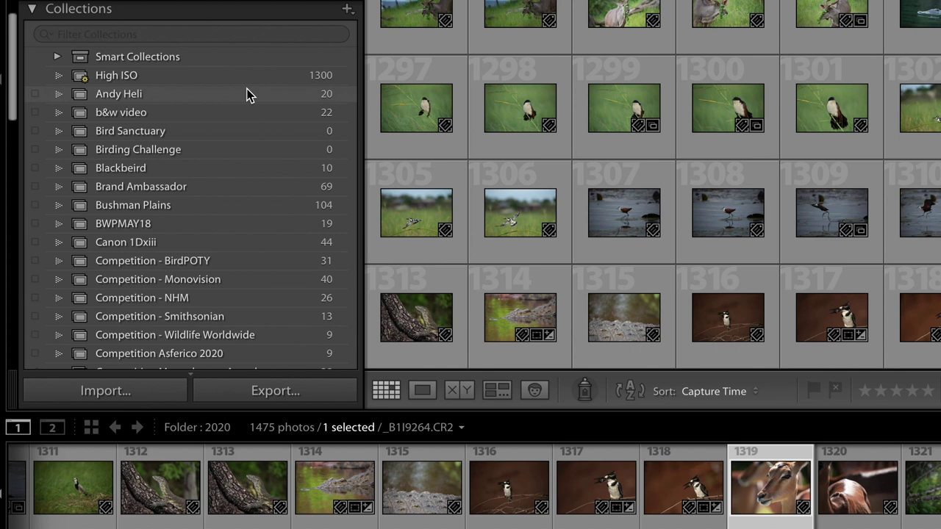
scroll(235, 279, "down", 4)
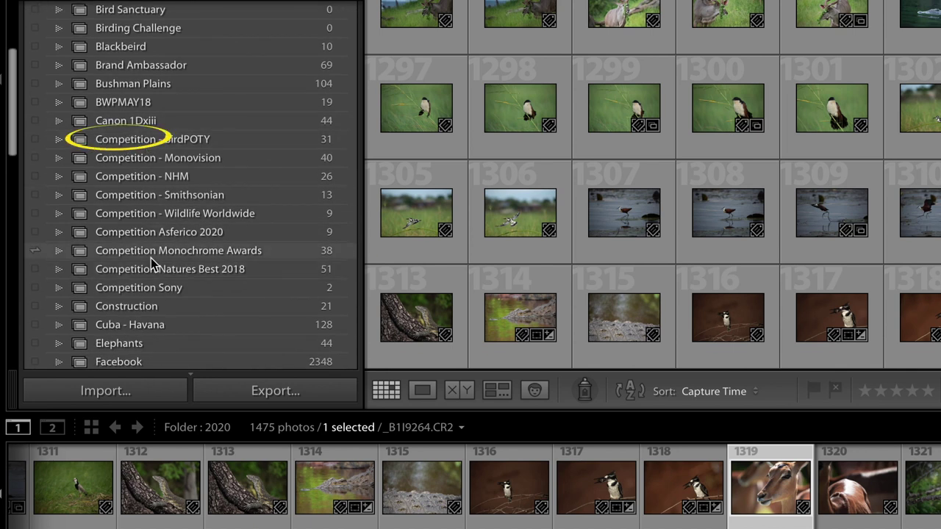
scroll(150, 258, "down", 1)
scroll(150, 263, "down", 1)
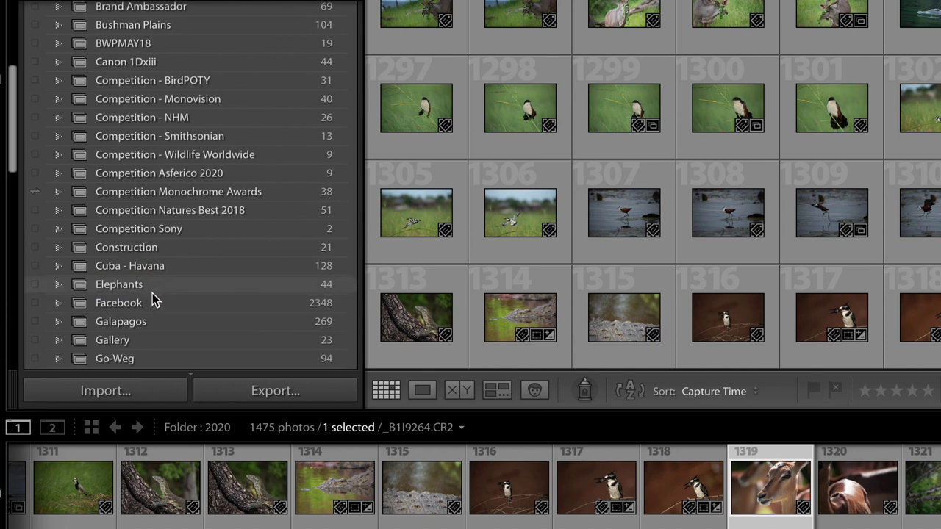
scroll(153, 294, "down", 3)
scroll(152, 293, "down", 9)
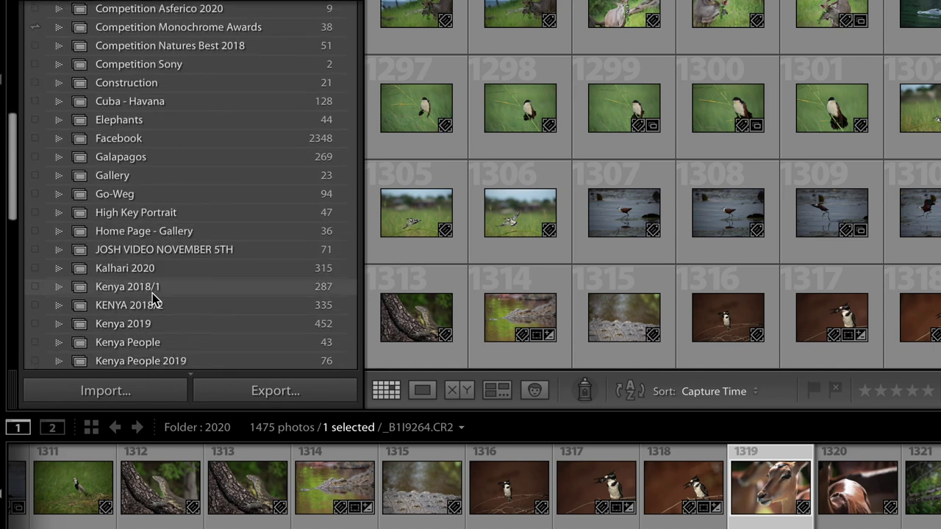
scroll(152, 294, "up", 15)
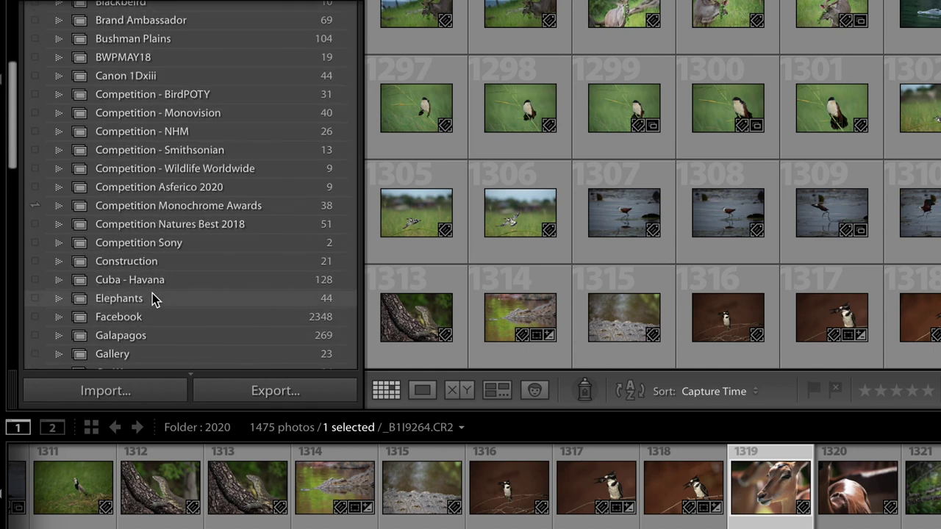
scroll(152, 294, "up", 3)
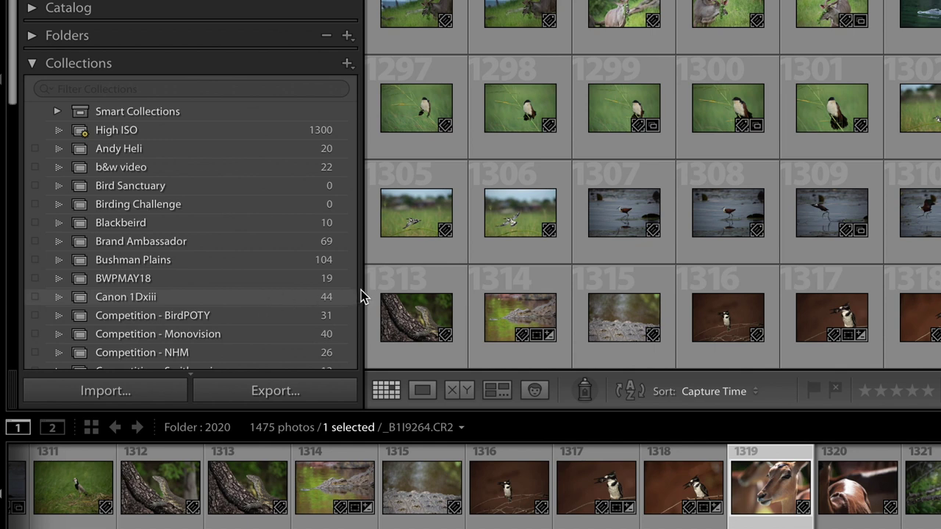
scroll(212, 261, "down", 8)
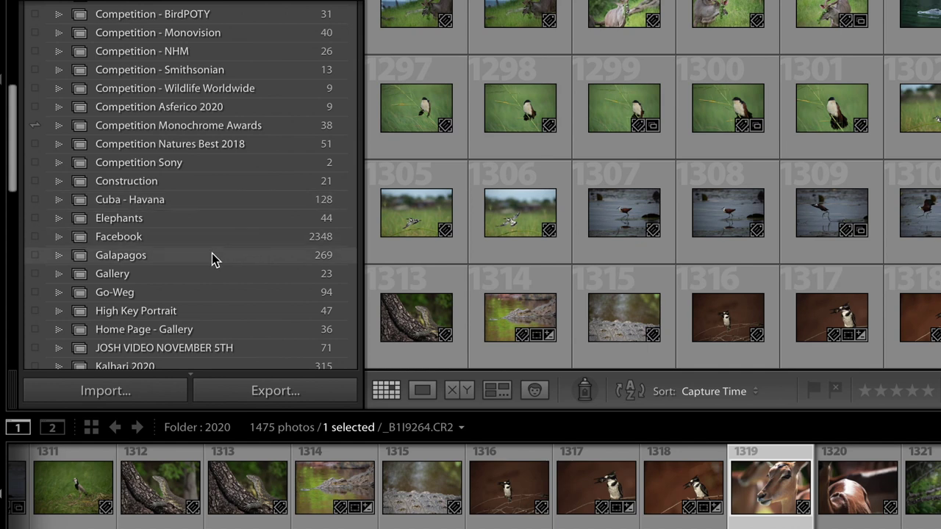
- Open the Galapagos collection, view the tortoise photo in Loupe, and go to its folder
left_click(212, 255)
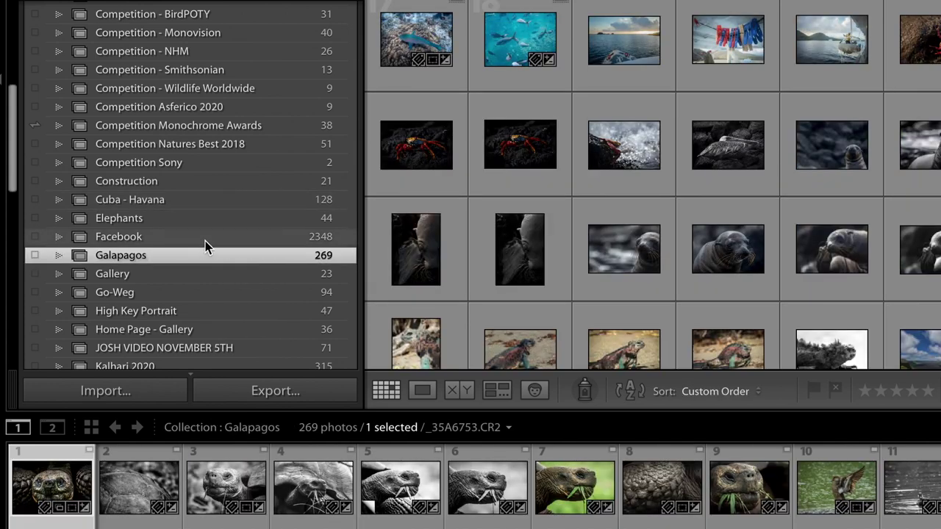
key("e")
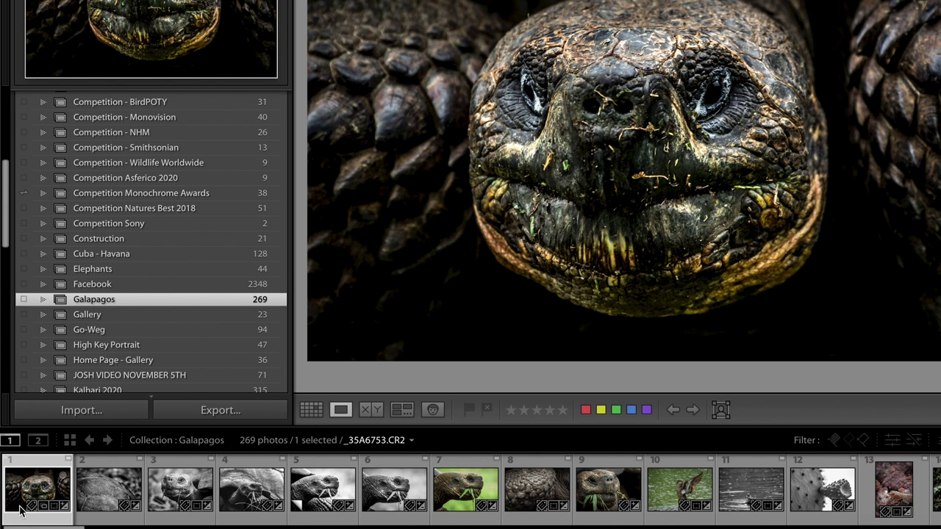
right_click(48, 491)
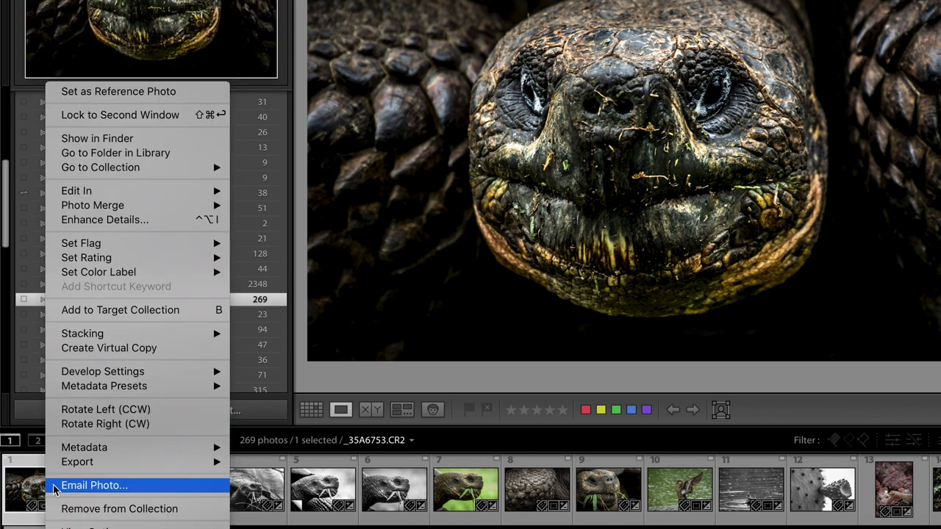
left_click(116, 153)
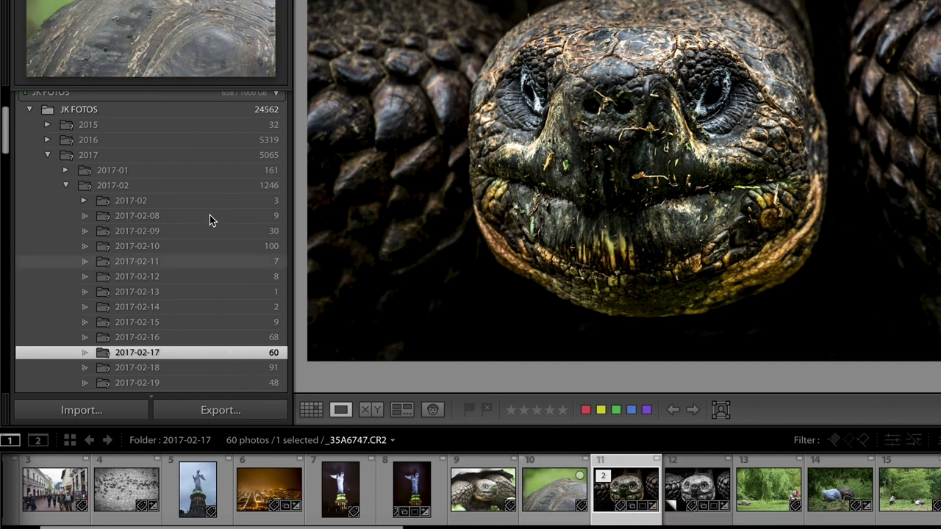
right_click(640, 498)
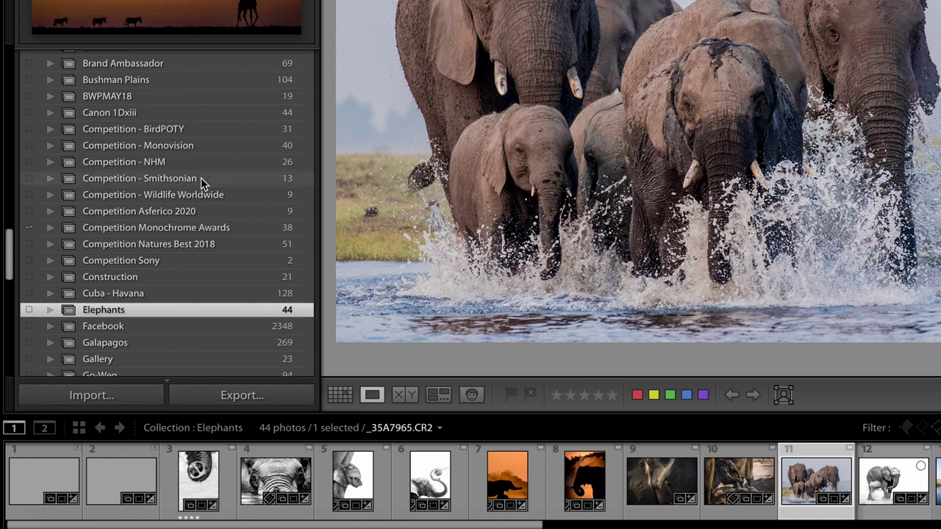
- Scroll up in the panel while the Elephants collection's water-splashing photo is shown large
scroll(201, 185, "up", 6)
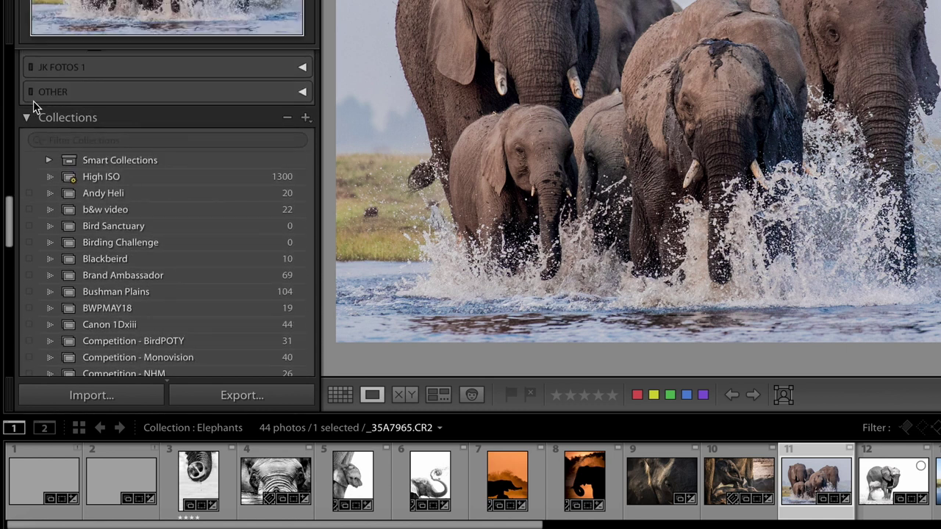
left_click(305, 120)
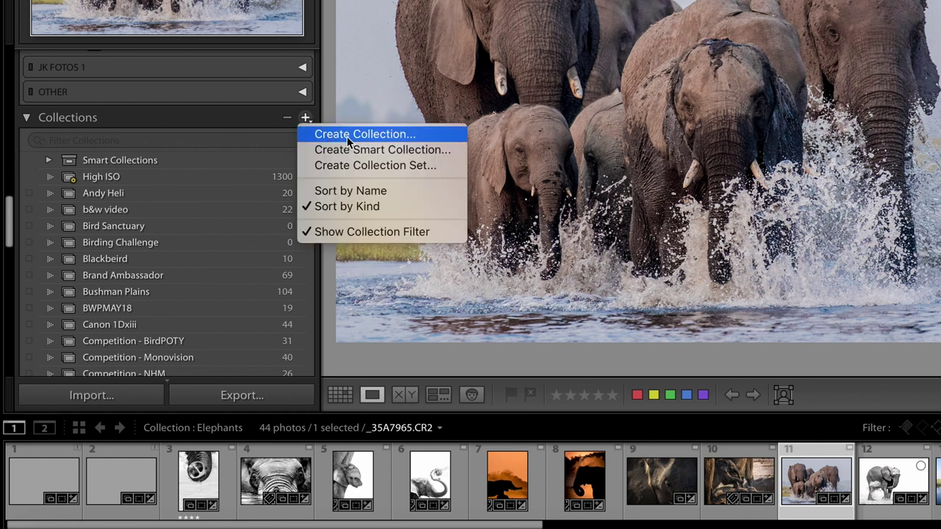
left_click(425, 135)
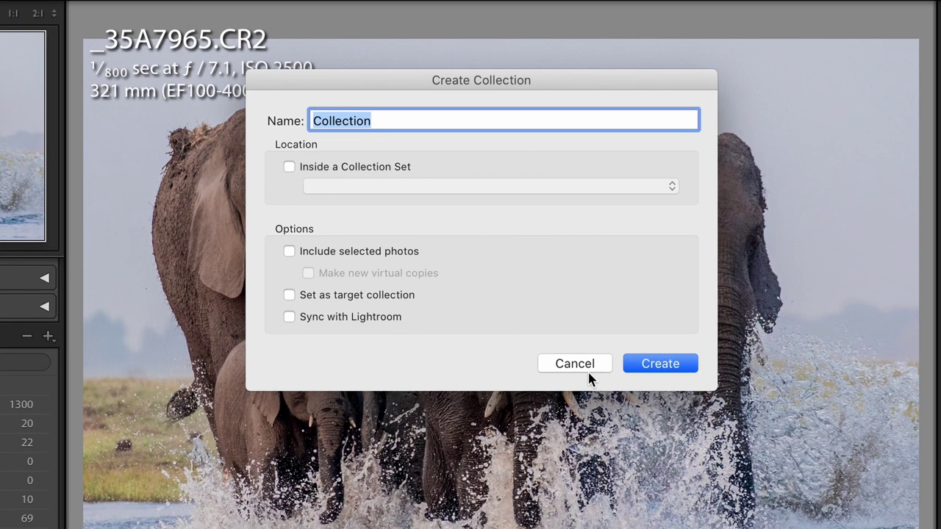
left_click(595, 405)
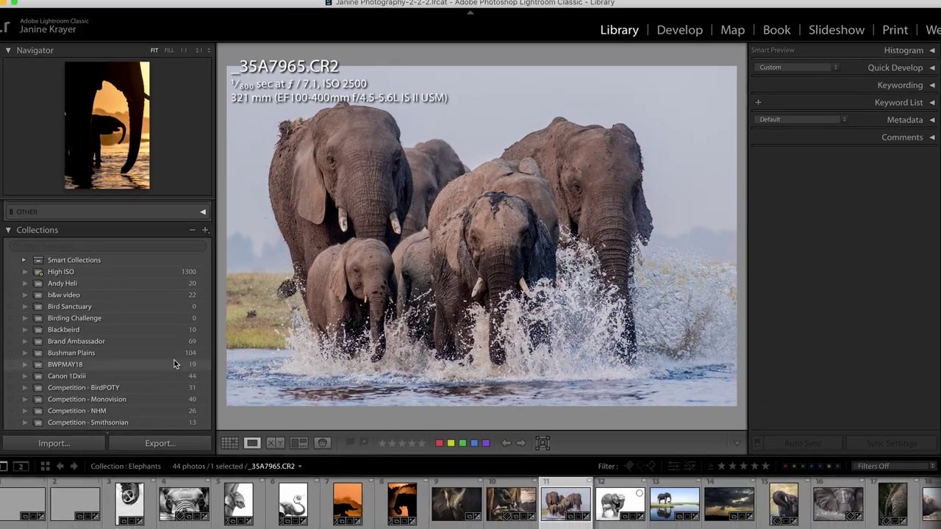
scroll(114, 413, "down", 10)
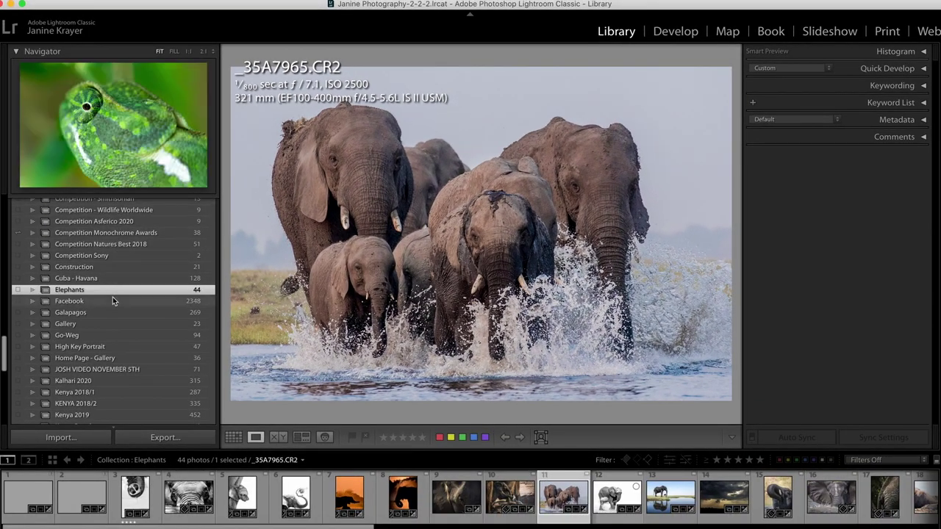
- Make the Facebook collection (2348 photos) the target collection via its context menu
right_click(112, 298)
left_click(96, 298)
left_click(98, 301)
right_click(98, 302)
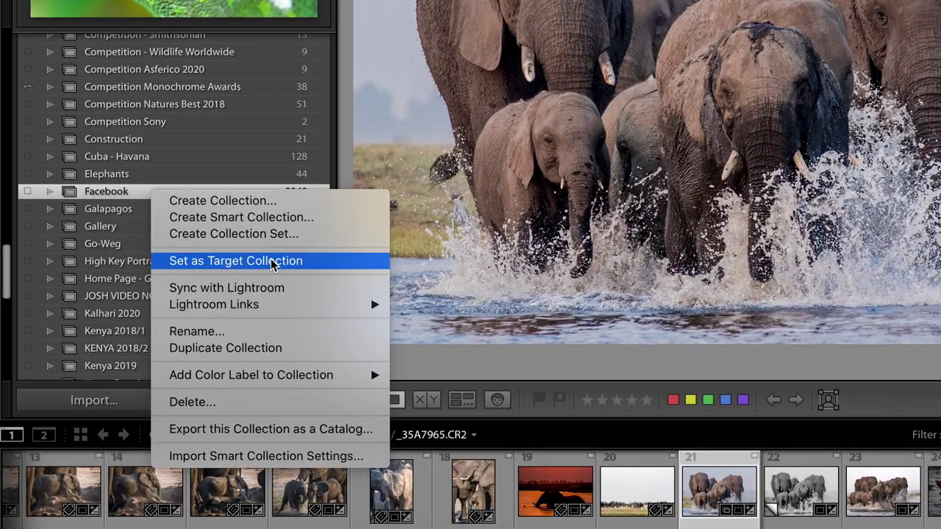
left_click(249, 281)
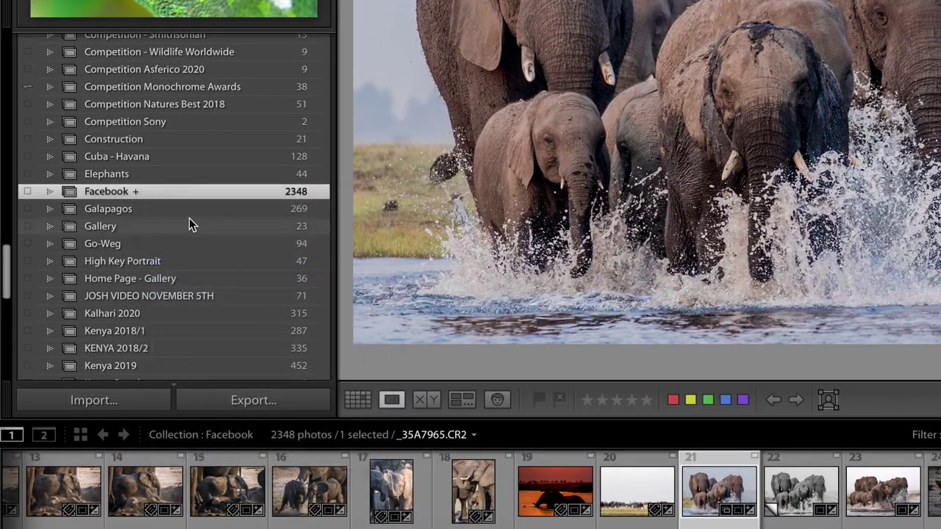
left_click(137, 191)
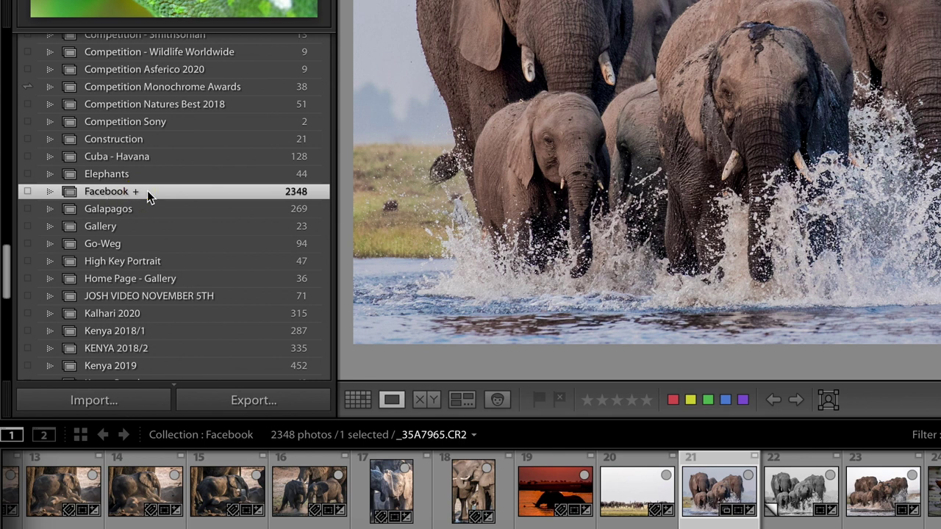
scroll(205, 132, "up", 10)
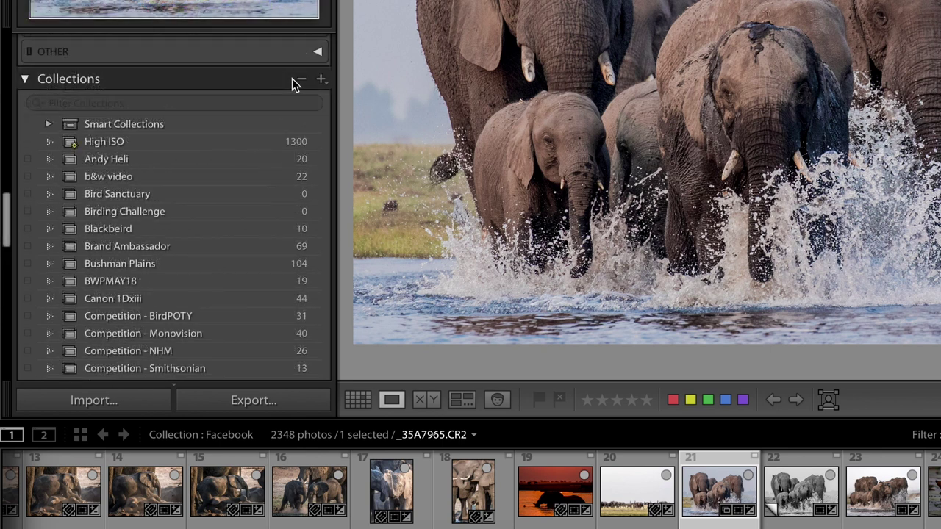
left_click(320, 79)
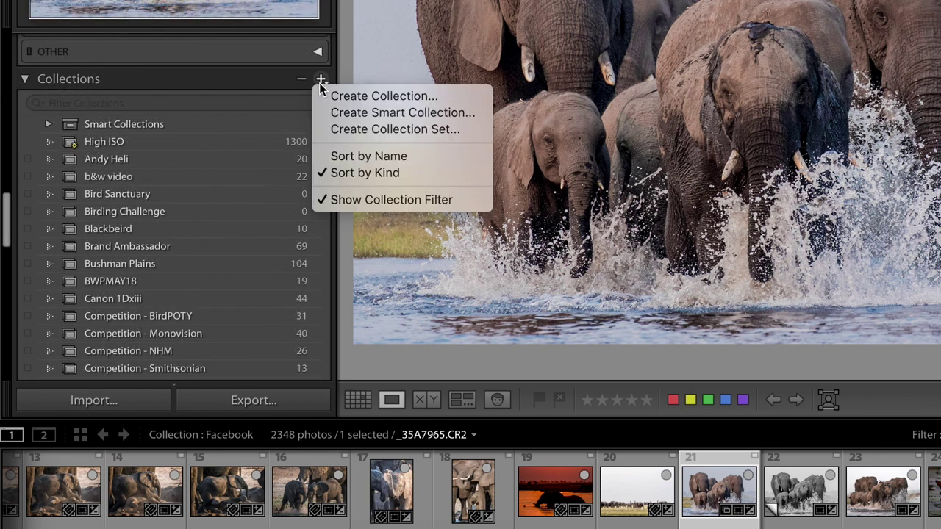
left_click(420, 112)
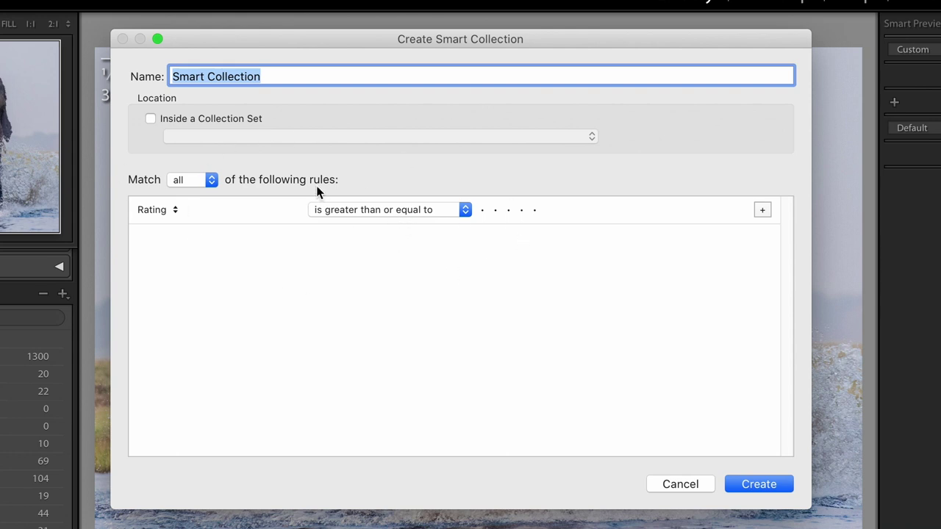
left_click(216, 179)
left_click(216, 179)
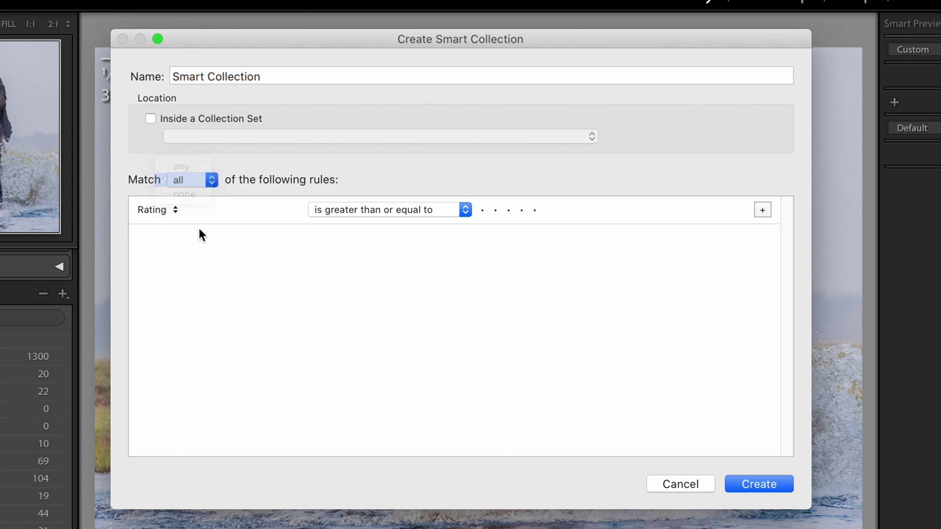
left_click(162, 209)
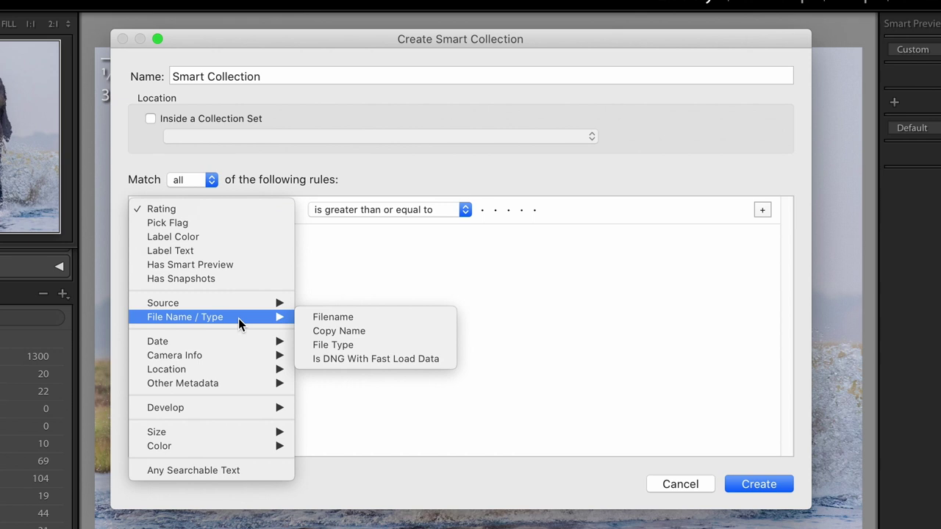
mouse_move(239, 341)
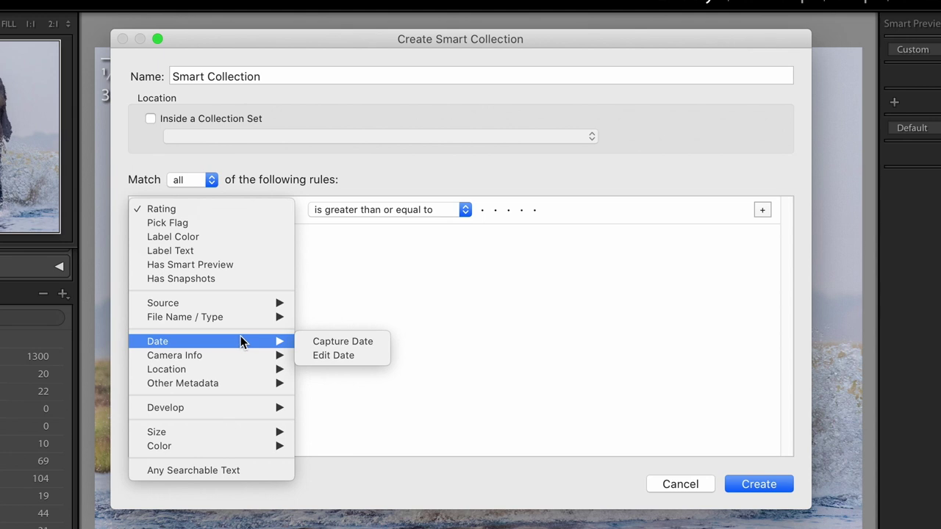
mouse_move(253, 384)
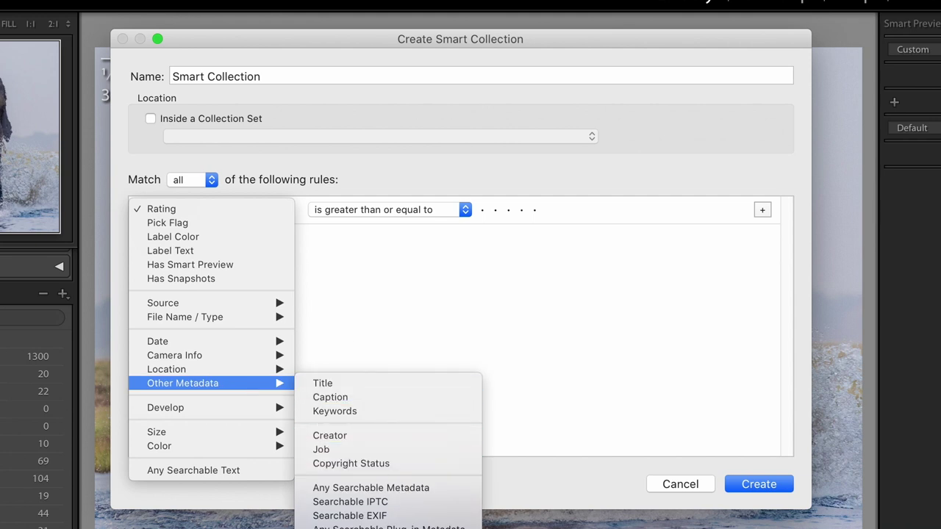
key("Up")
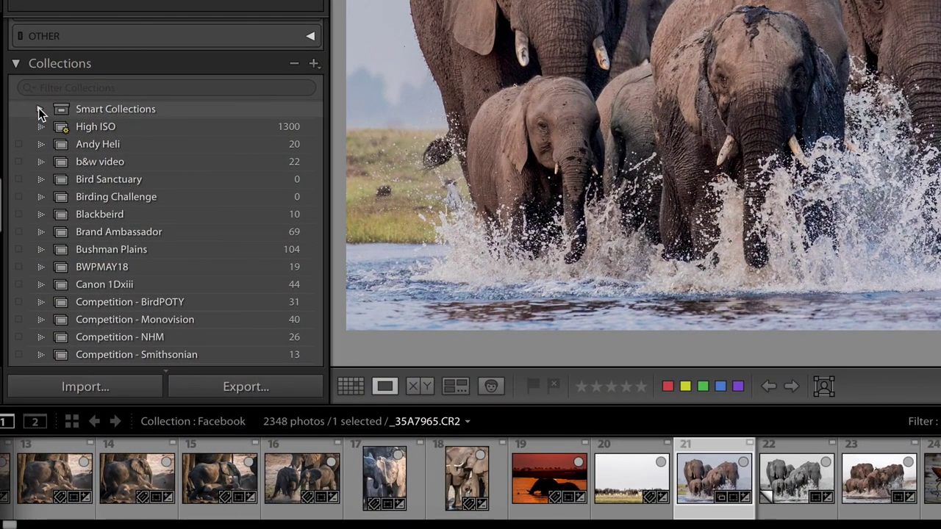
- Expand the Smart Collections group to show sets like Colored Red and Five Stars
left_click(40, 110)
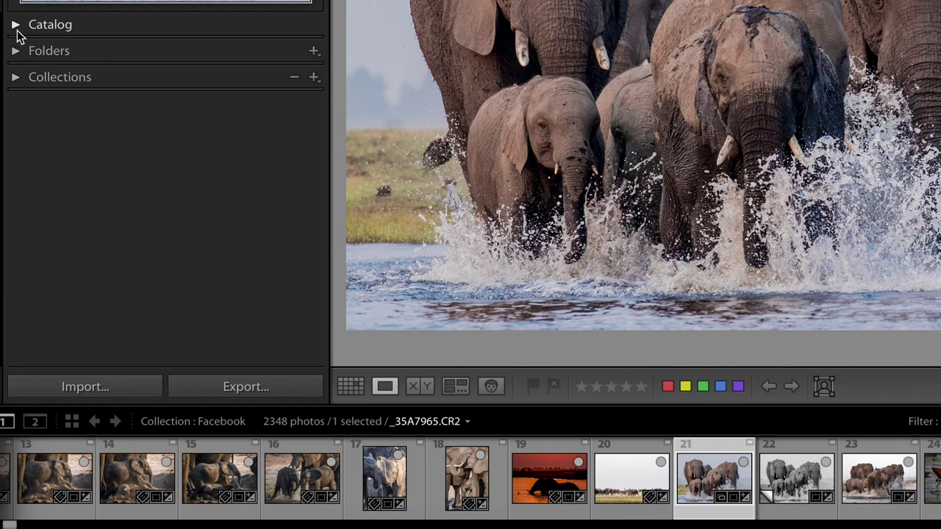
- Expand the Catalog panel to list All Photographs, Quick Collection and Previous Import
left_click(17, 26)
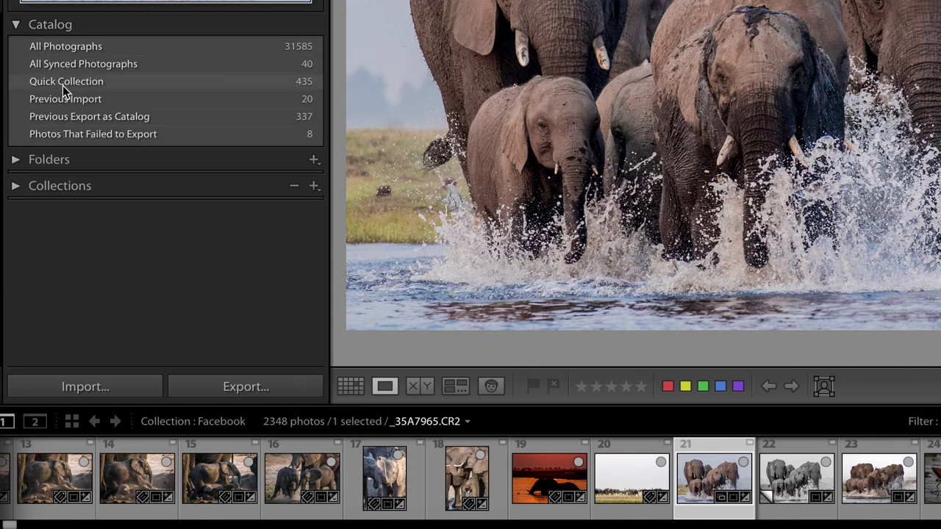